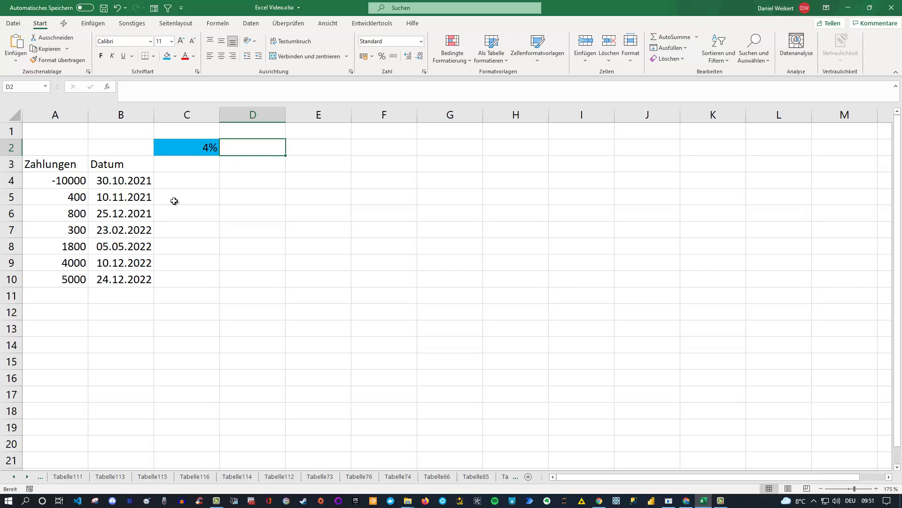
Review the payment amounts in A4:A10 and their dates in B4:B10
{"action": "left_click_drag", "start_coordinate": [84, 183], "coordinate": [75, 279]}
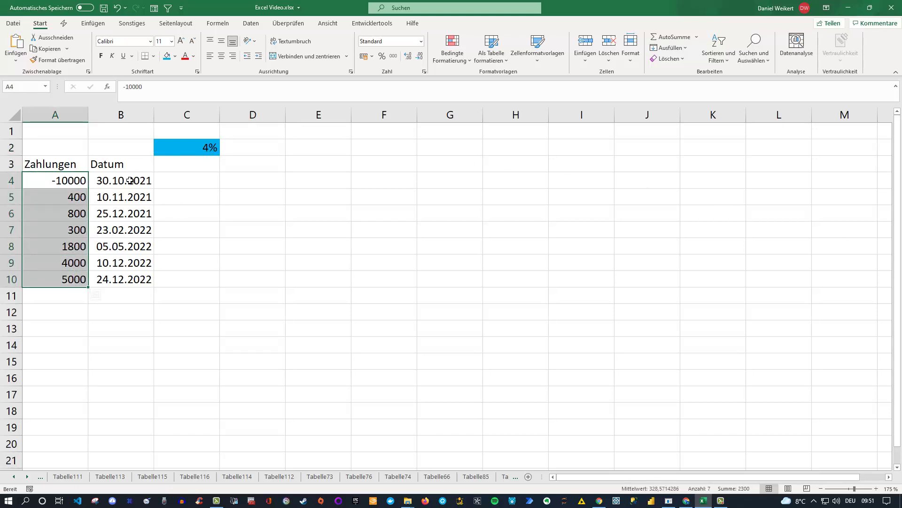
{"action": "left_click_drag", "start_coordinate": [130, 184], "coordinate": [133, 279]}
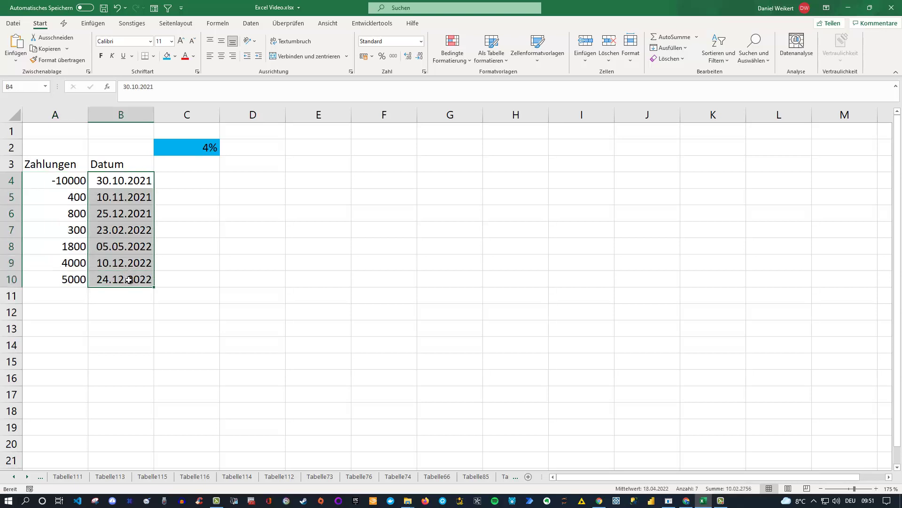
{"action": "left_click", "coordinate": [76, 184]}
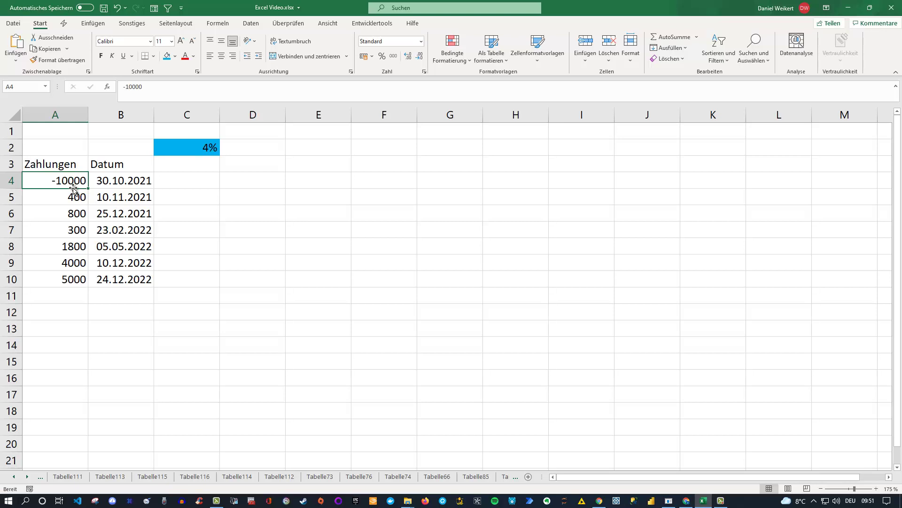
{"action": "left_click", "coordinate": [109, 182]}
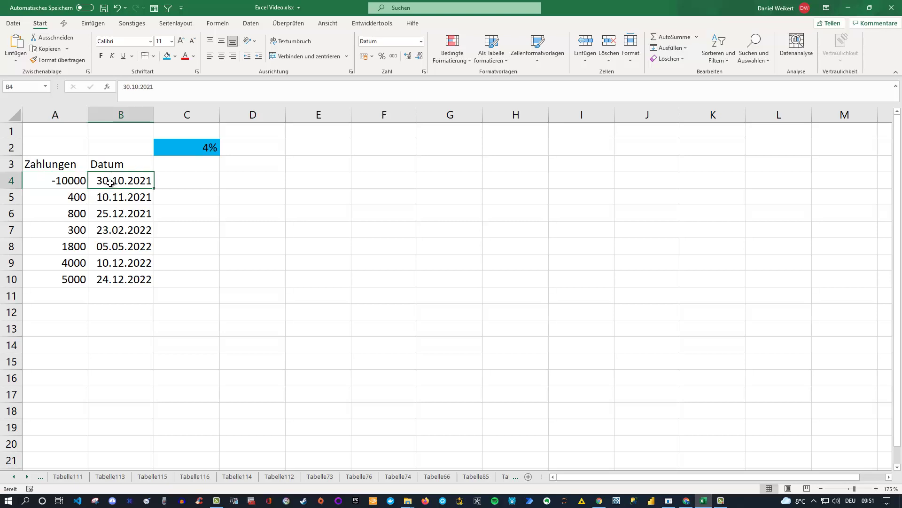
{"action": "left_click", "coordinate": [74, 198]}
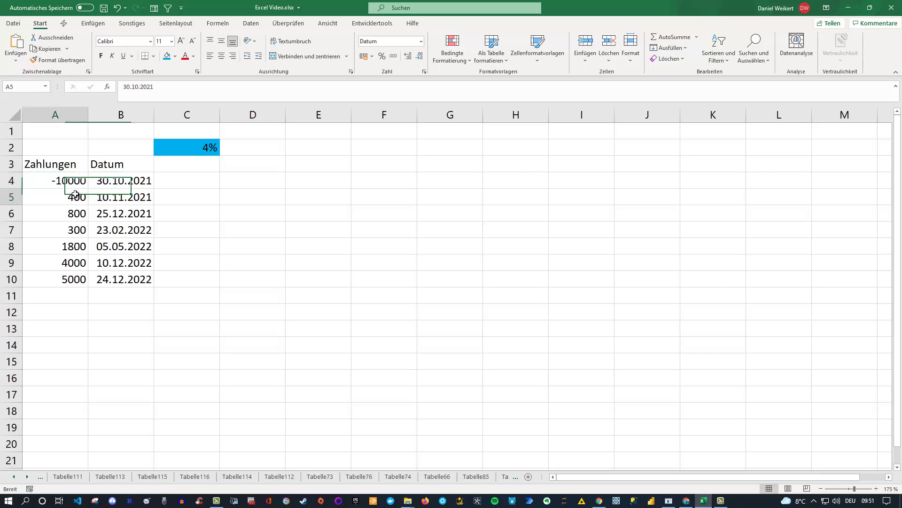
{"action": "left_click", "coordinate": [73, 210]}
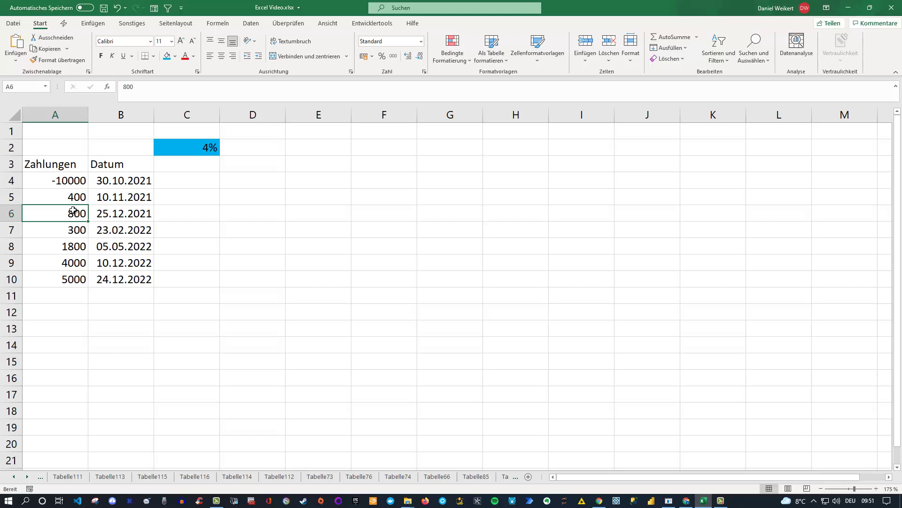
Step through payments -10000, 400, 800, 300, 1800, 4000, 5000, then highlight incoming payments A5:A10
{"action": "left_click", "coordinate": [70, 183]}
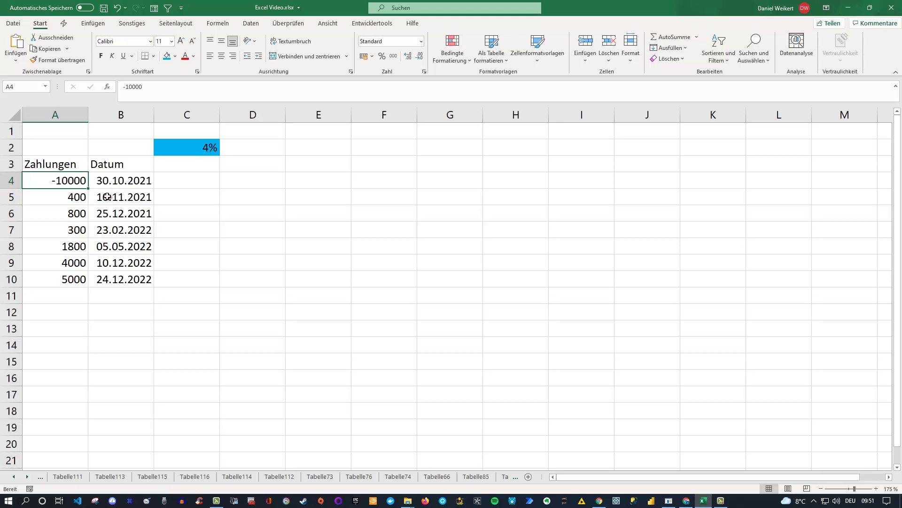
{"action": "left_click", "coordinate": [77, 198]}
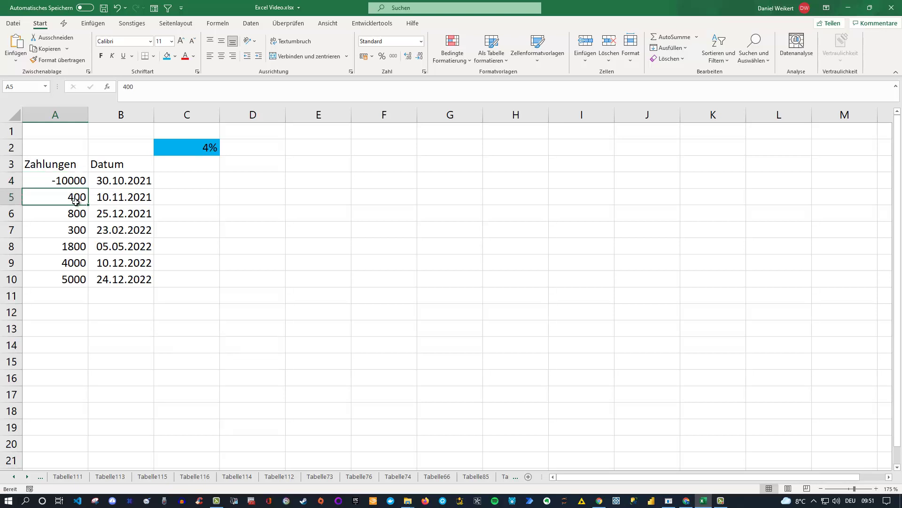
{"action": "left_click", "coordinate": [76, 213]}
{"action": "left_click", "coordinate": [76, 230]}
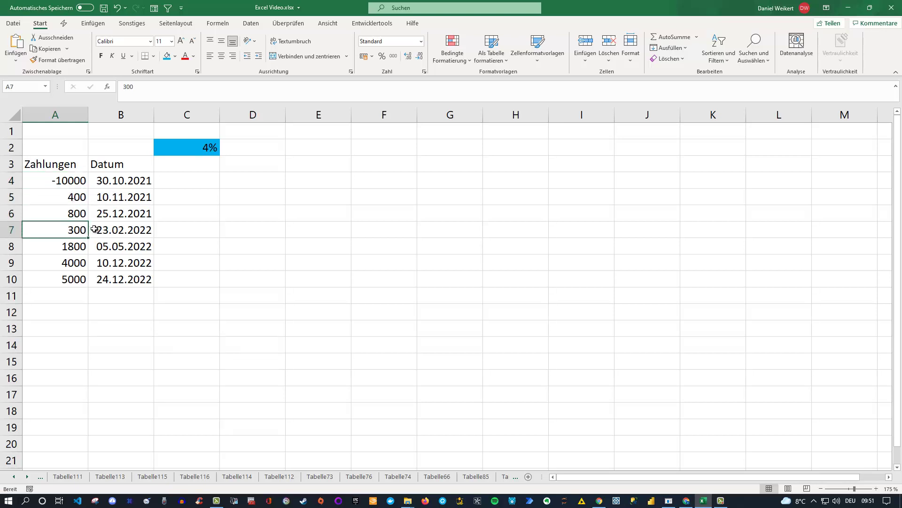
{"action": "left_click", "coordinate": [79, 246]}
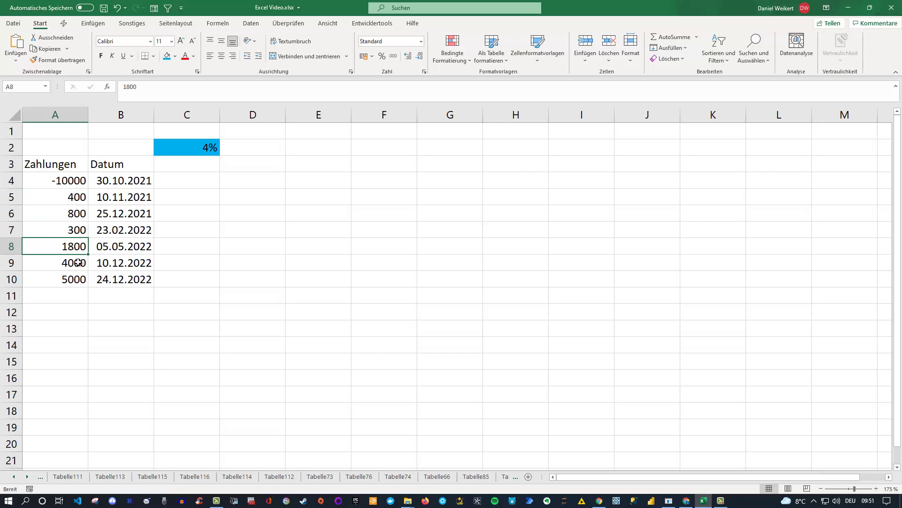
{"action": "left_click", "coordinate": [78, 262]}
{"action": "left_click", "coordinate": [82, 278]}
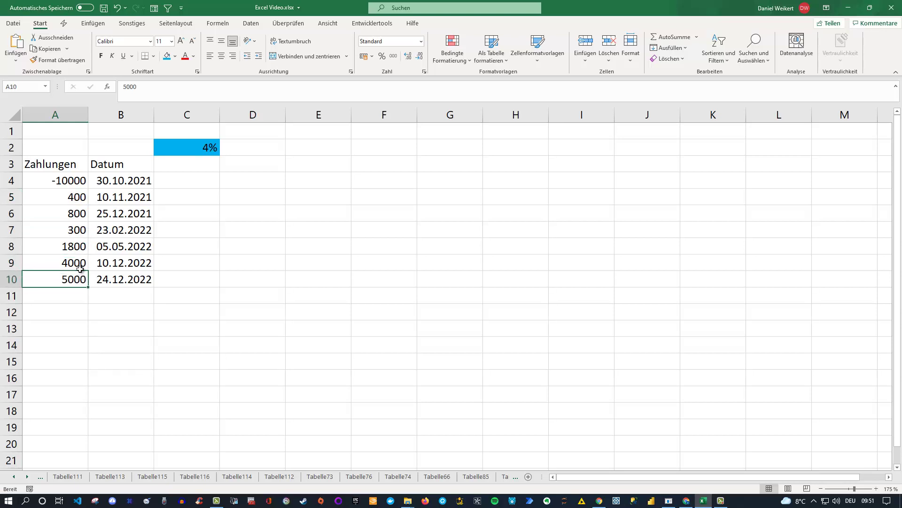
{"action": "left_click", "coordinate": [74, 194]}
{"action": "left_click_drag", "start_coordinate": [71, 220], "coordinate": [63, 273]}
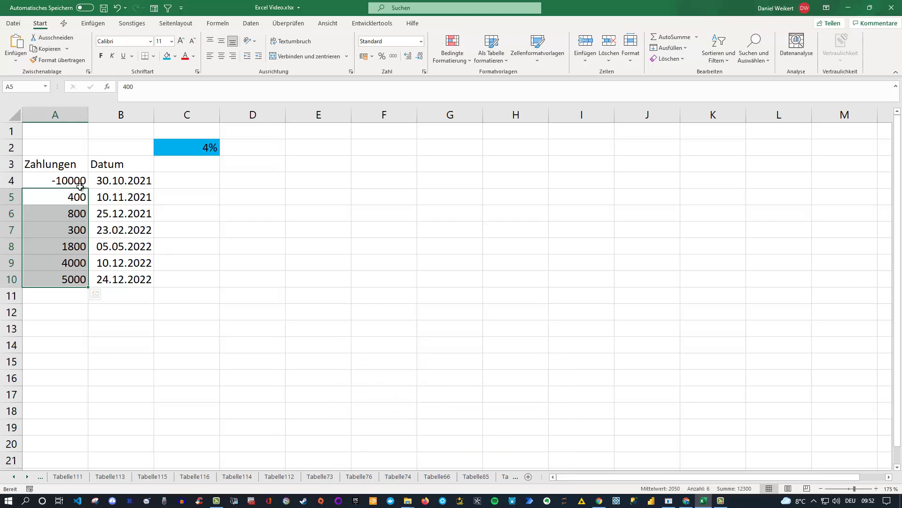
Point out the 4% rate in C2 and the incoming payments A5:A10
{"action": "left_click", "coordinate": [202, 148]}
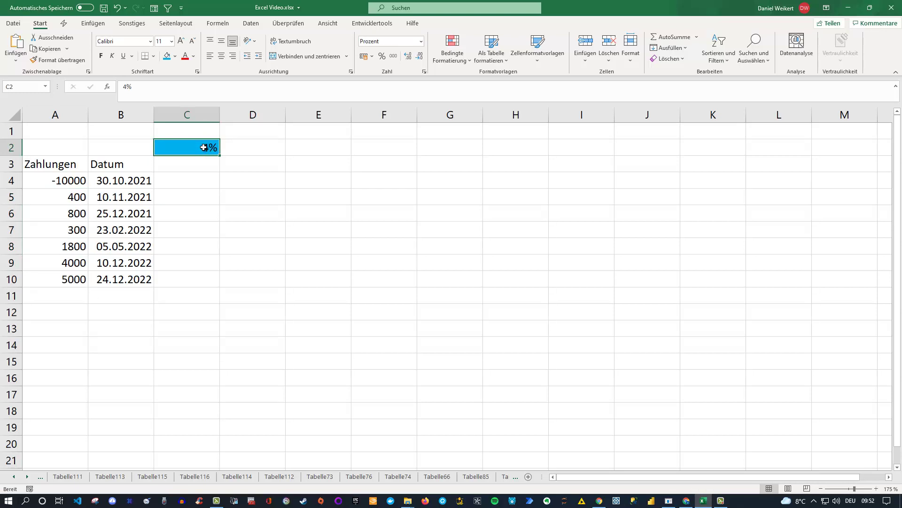
{"action": "left_click", "coordinate": [61, 202]}
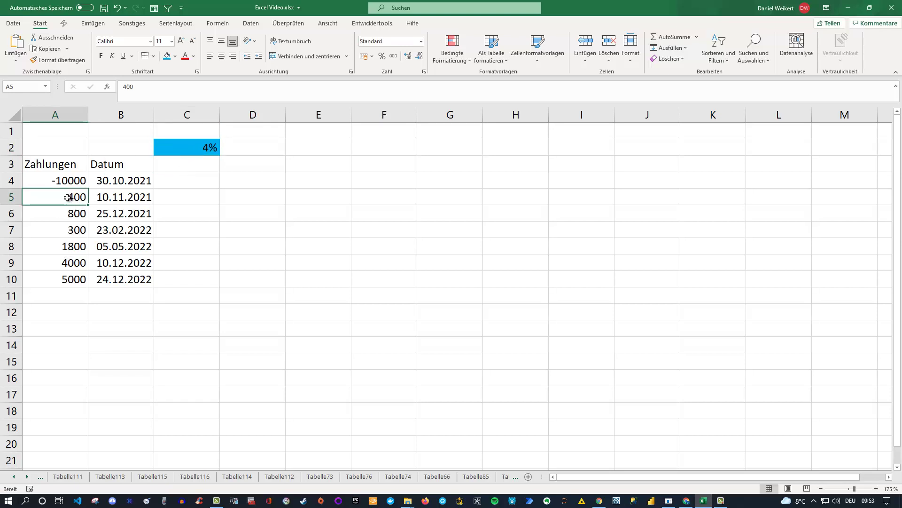
{"action": "left_click_drag", "start_coordinate": [69, 197], "coordinate": [74, 276]}
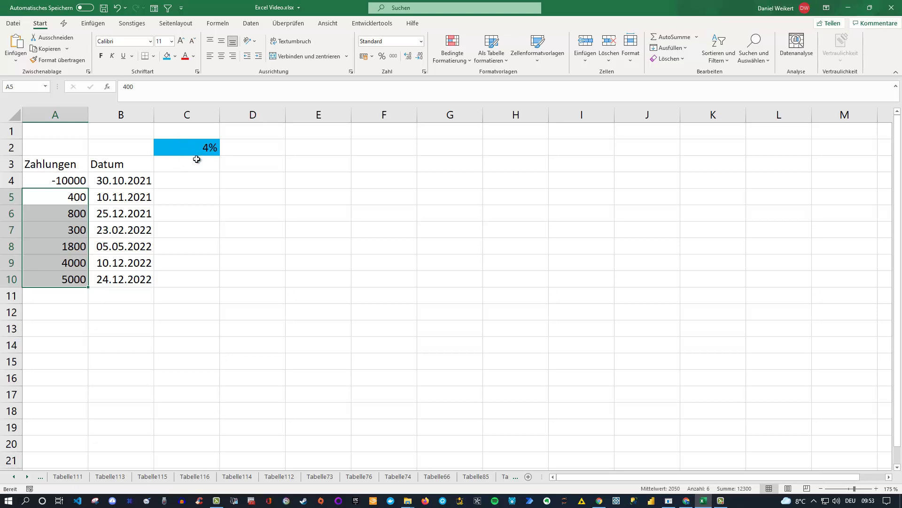
In D4, start =XKAPITALWERT with rate C2 (4%) and payments A4:A10
{"action": "left_click", "coordinate": [245, 181]}
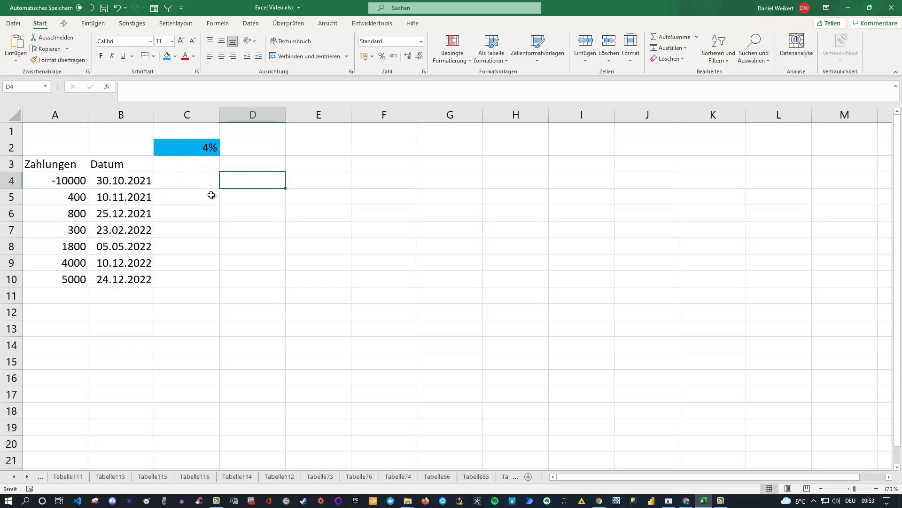
{"action": "type", "text": "=X"}
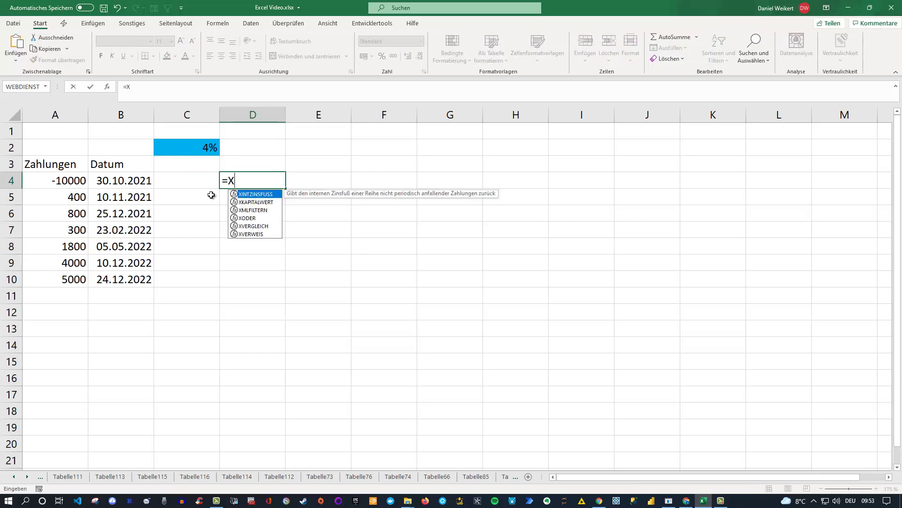
{"action": "type", "text": "K"}
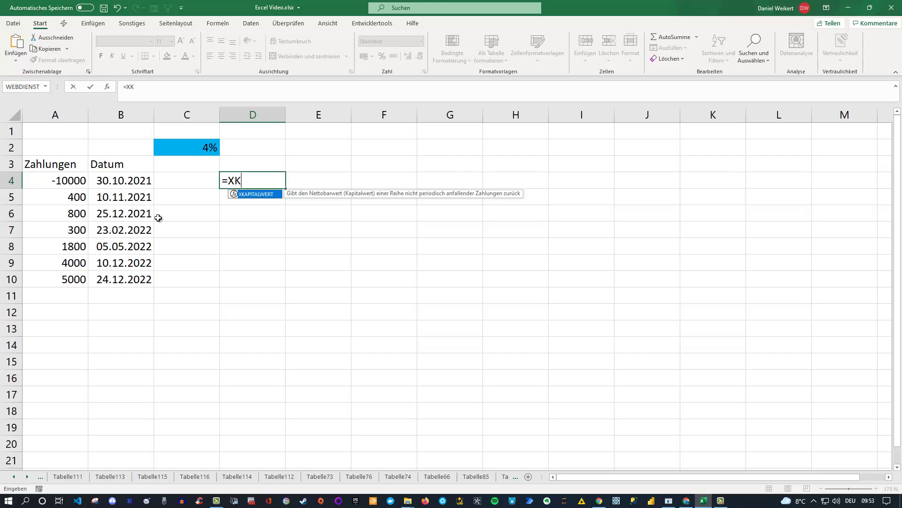
{"action": "key", "text": "Tab"}
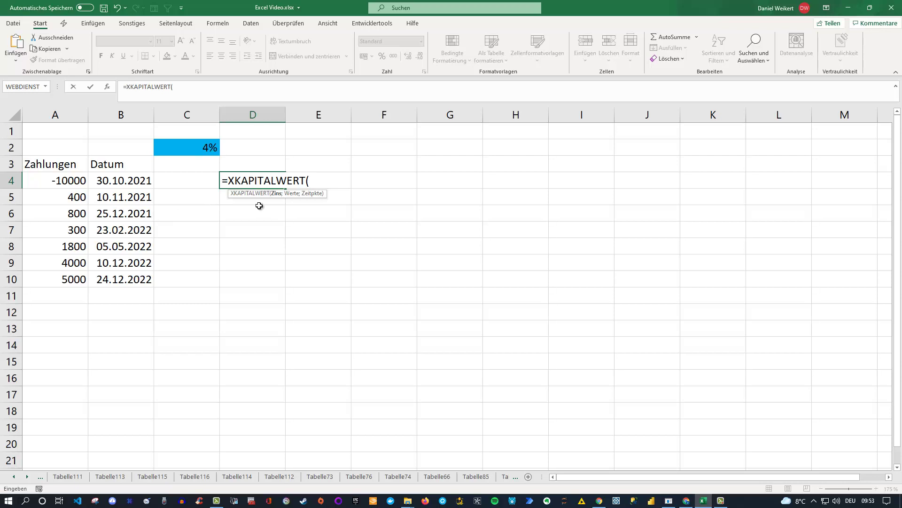
{"action": "left_click", "coordinate": [193, 147]}
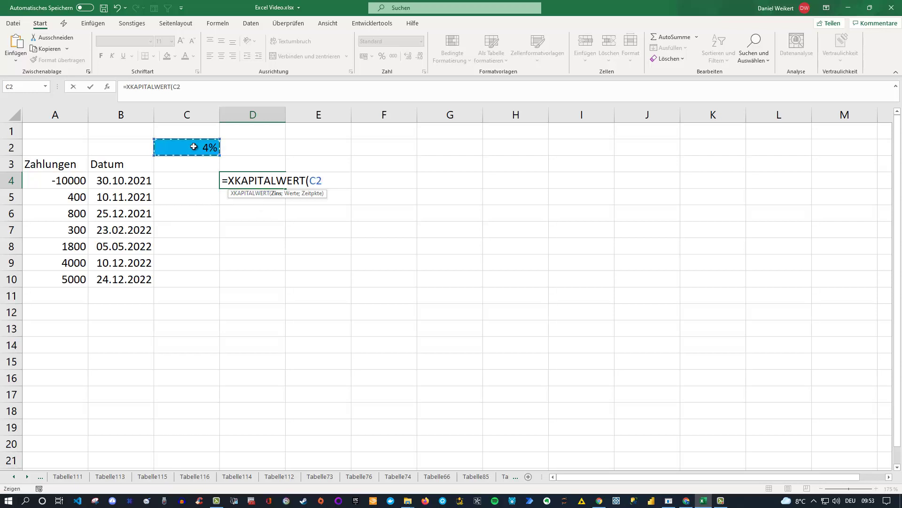
{"action": "type", "text": ";"}
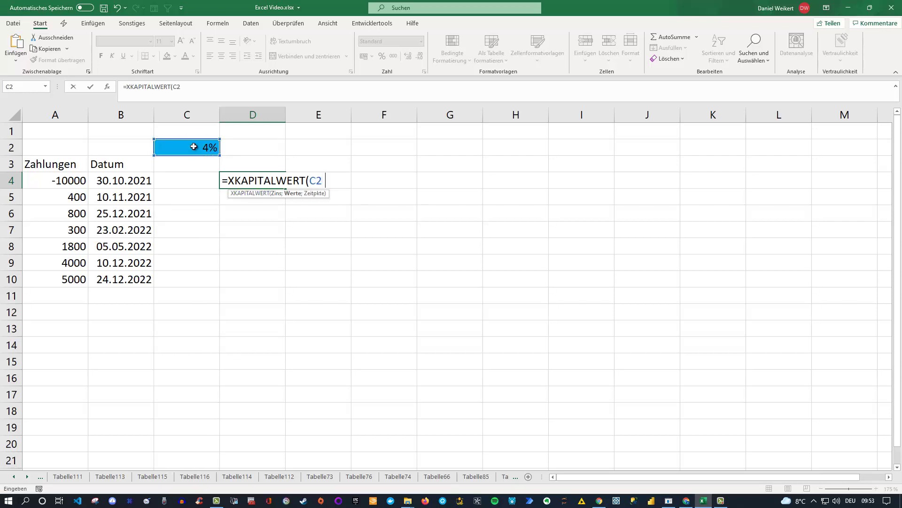
{"action": "left_click_drag", "start_coordinate": [61, 181], "coordinate": [67, 273]}
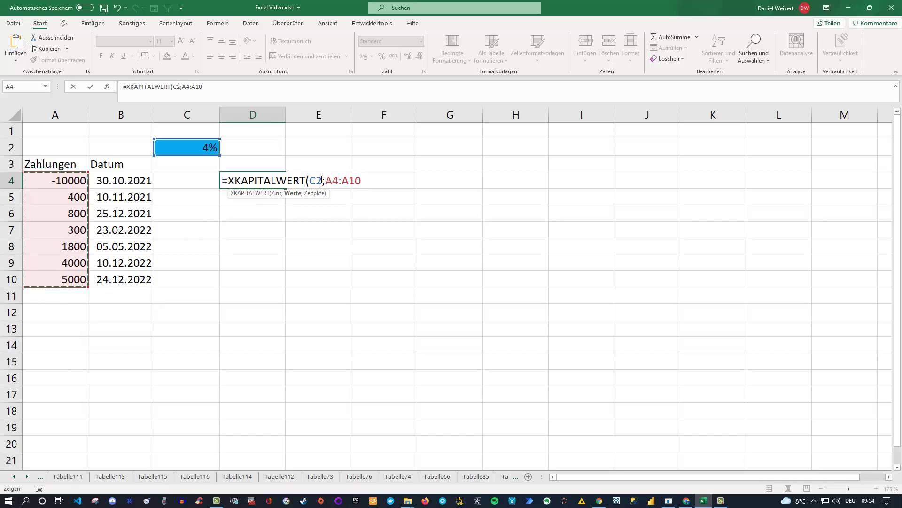
Add dates B4:B10 as the third argument so D4 shows 1863,81298
{"action": "left_click", "coordinate": [366, 181]}
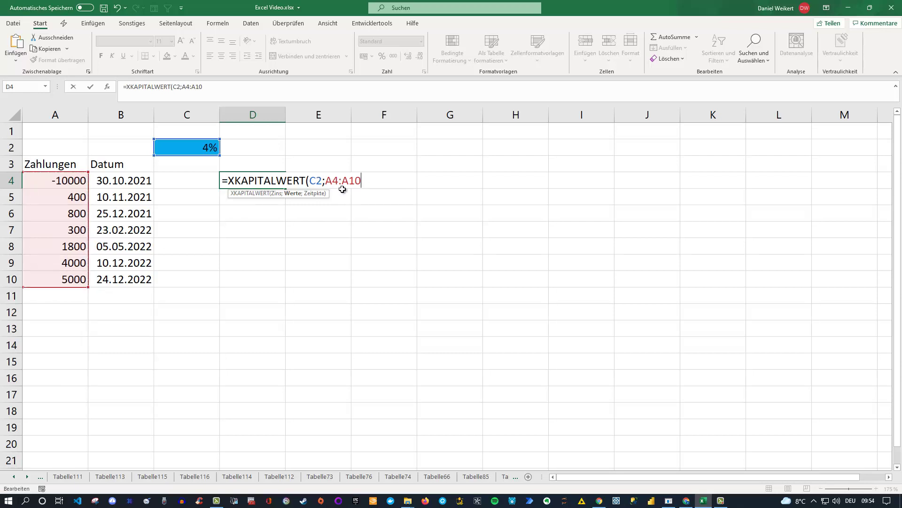
{"action": "type", "text": ";"}
{"action": "left_click_drag", "start_coordinate": [124, 181], "coordinate": [132, 277]}
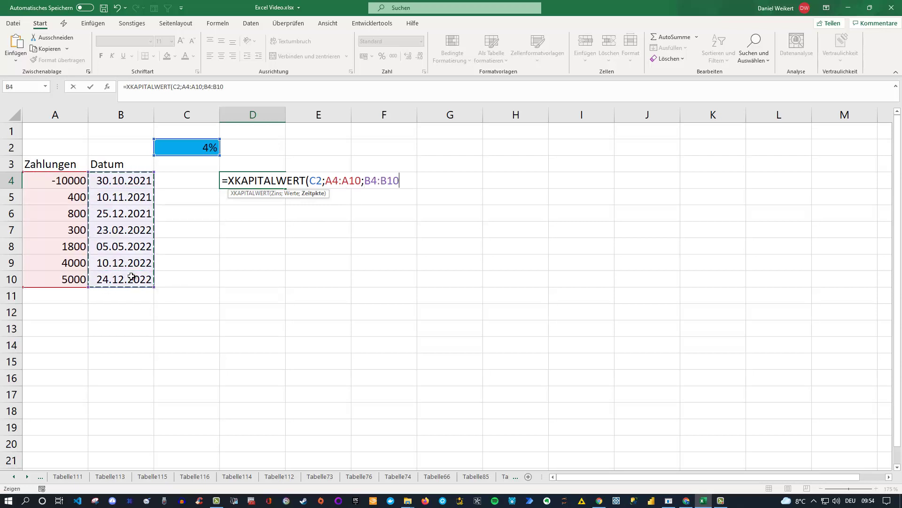
{"action": "type", "text": ")"}
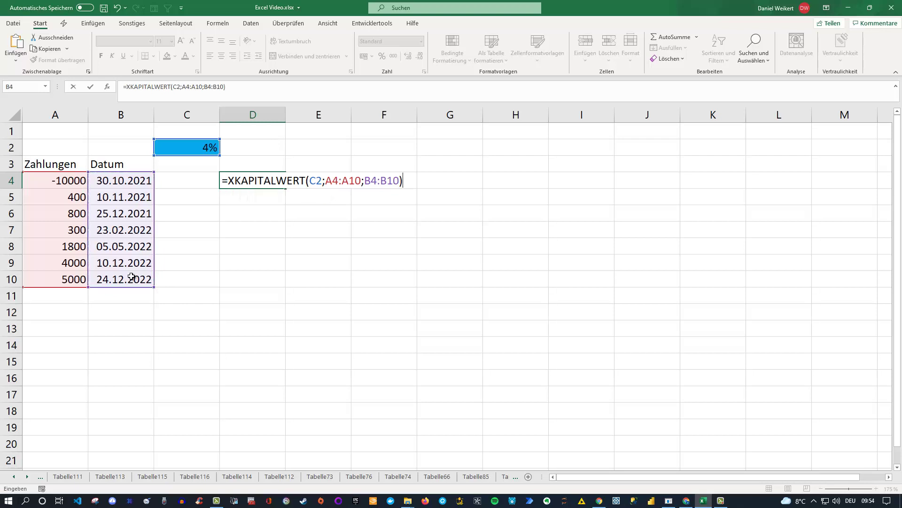
{"action": "key", "text": "Return"}
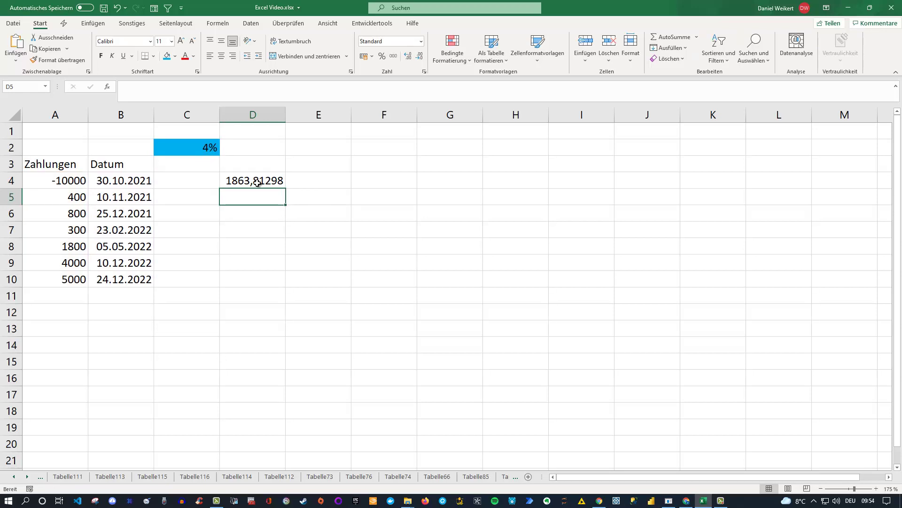
Highlight incoming payments A5:A10 and all payments A4:A10, then start a formula in D5
{"action": "left_click_drag", "start_coordinate": [78, 196], "coordinate": [78, 272]}
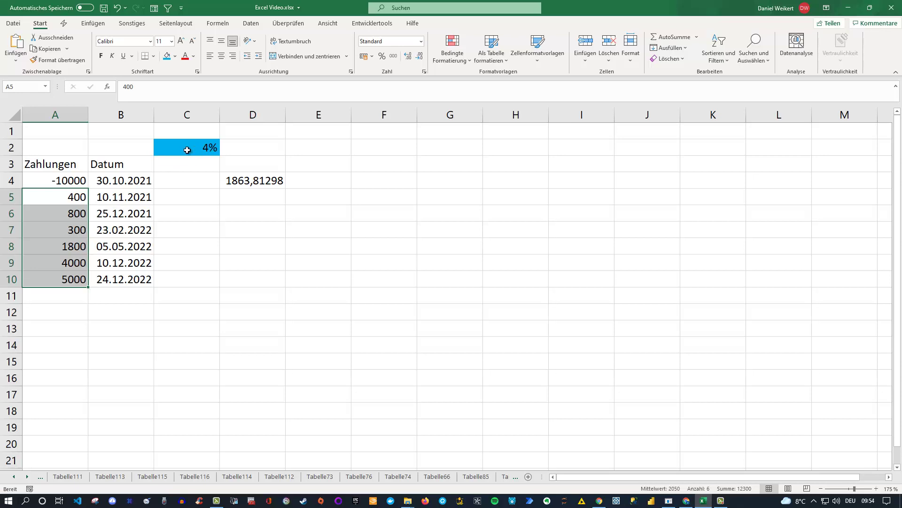
{"action": "left_click_drag", "start_coordinate": [73, 180], "coordinate": [67, 272]}
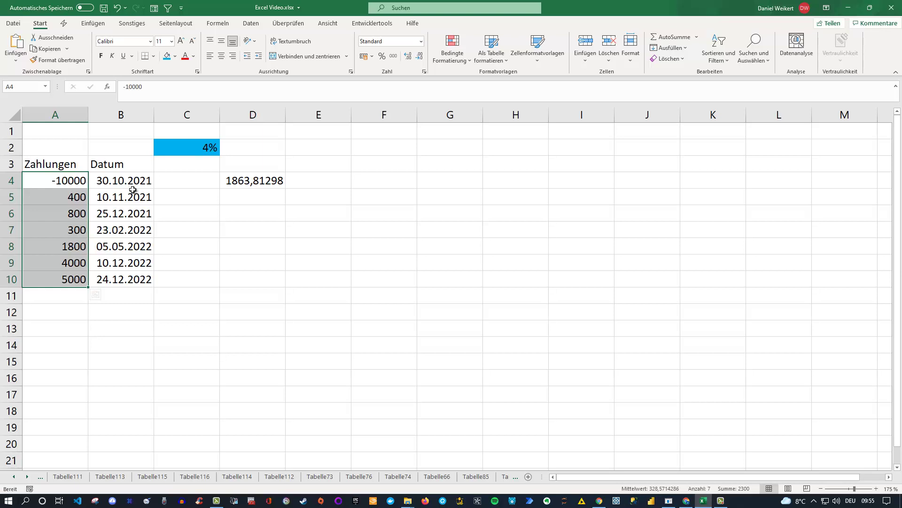
{"action": "left_click", "coordinate": [244, 199]}
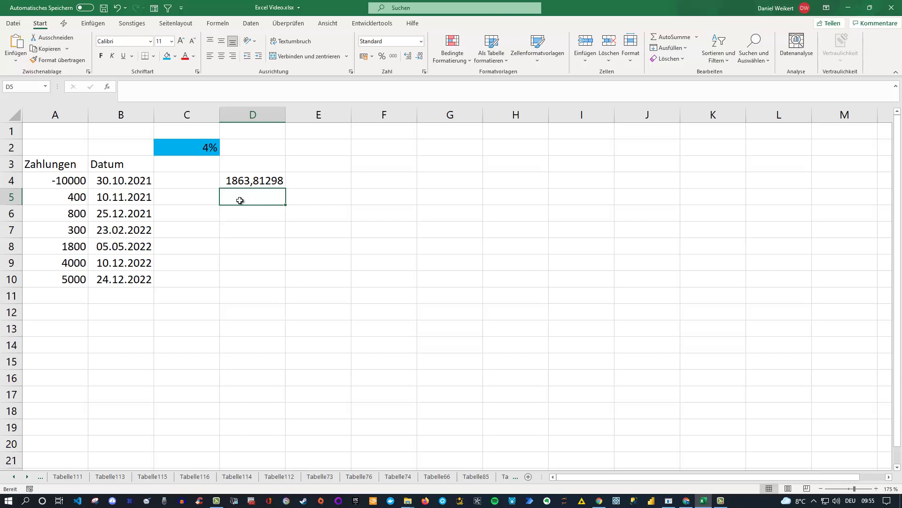
{"action": "type", "text": "="}
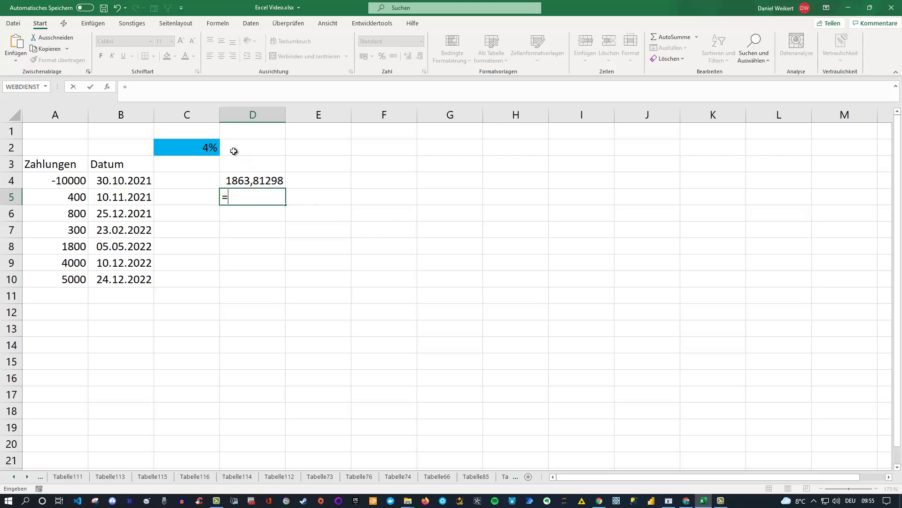
Enter =XINTZINSFUSS(A4:A10;B4:B10) in D5, returning 0,25615667
{"action": "type", "text": "X"}
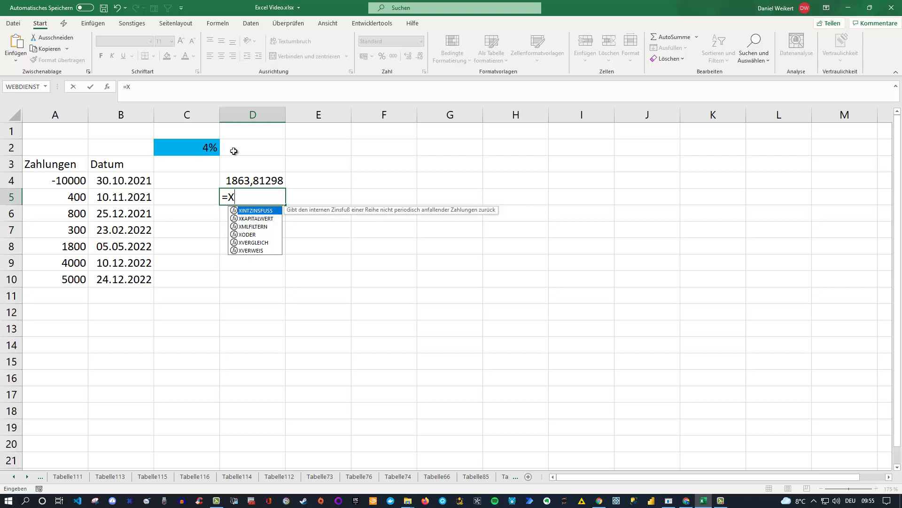
{"action": "key", "text": "Tab"}
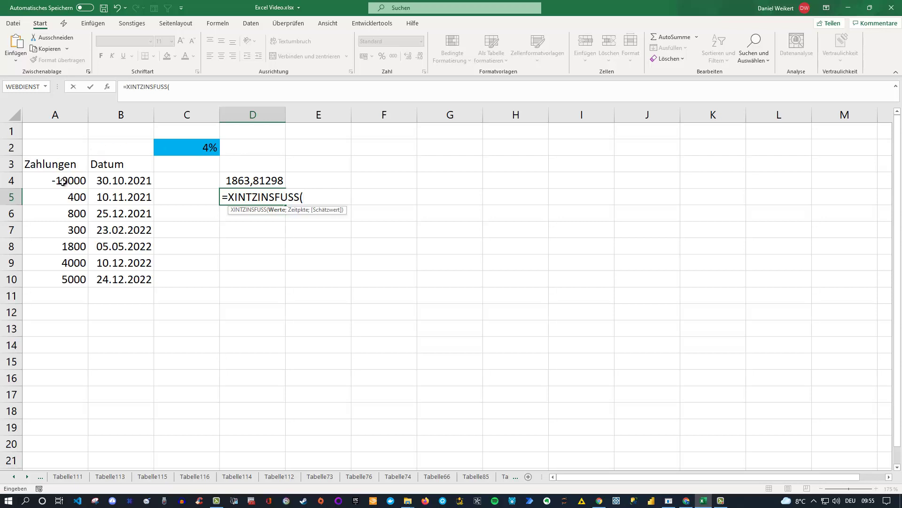
{"action": "left_click_drag", "start_coordinate": [63, 181], "coordinate": [64, 272]}
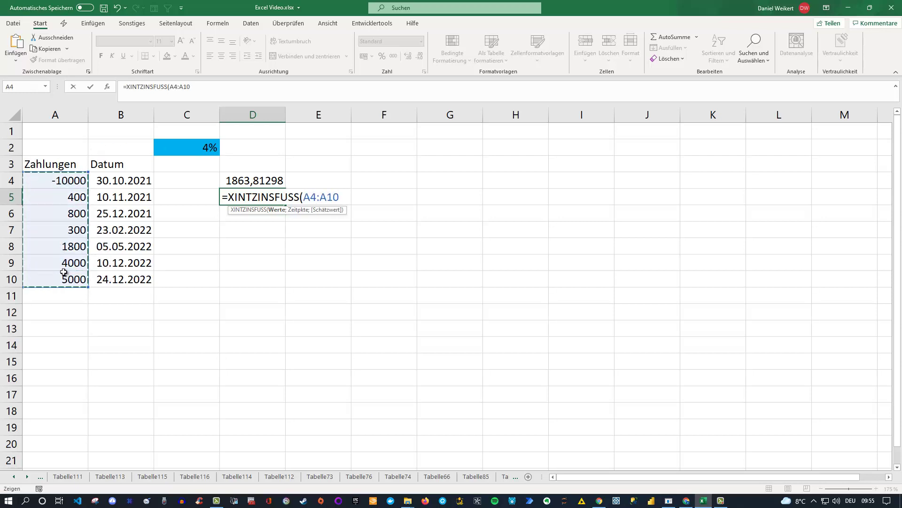
{"action": "type", "text": ";"}
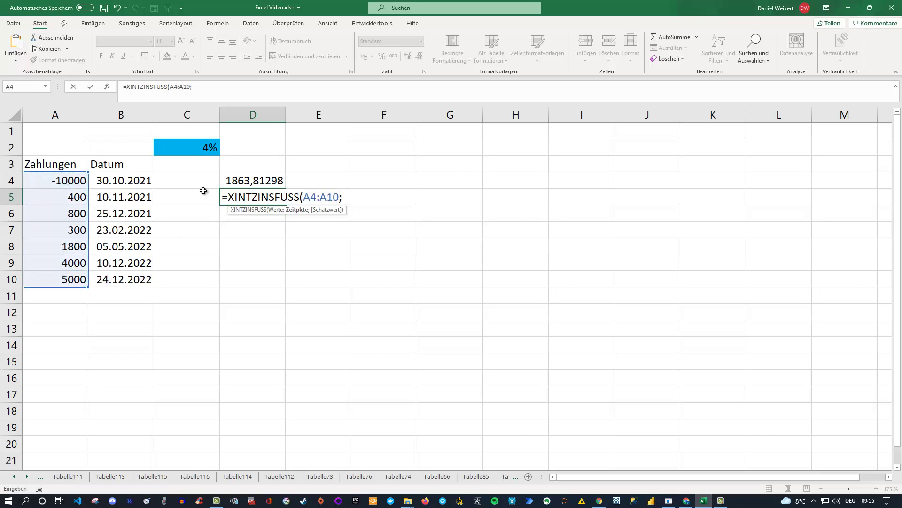
{"action": "left_click", "coordinate": [128, 183]}
{"action": "left_click_drag", "start_coordinate": [129, 184], "coordinate": [133, 273]}
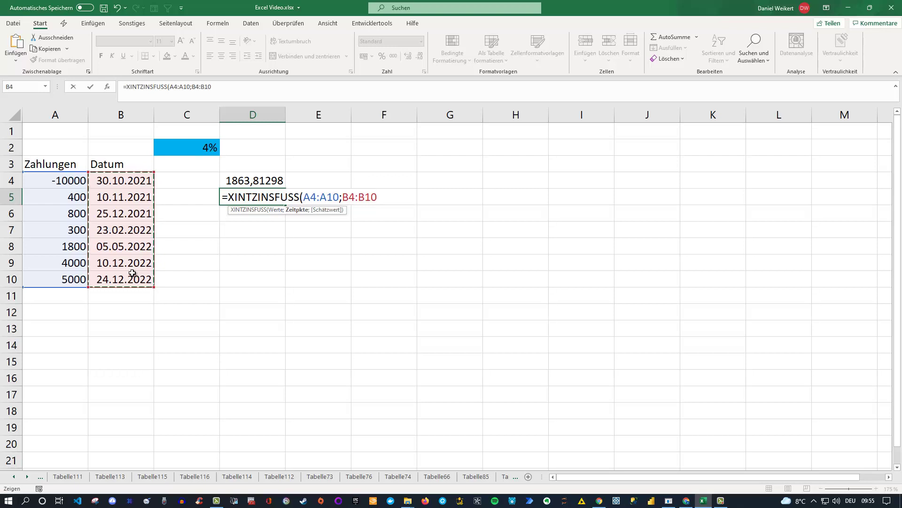
{"action": "type", "text": ")"}
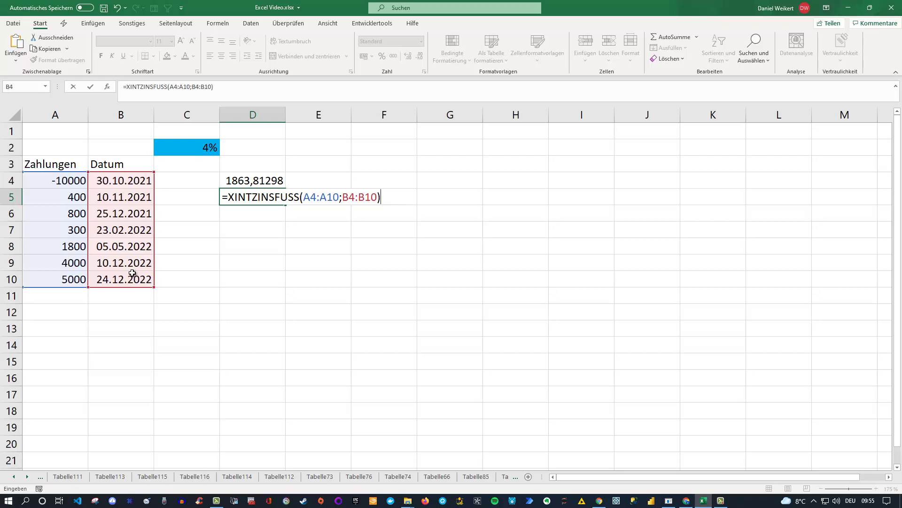
{"action": "key", "text": "Return"}
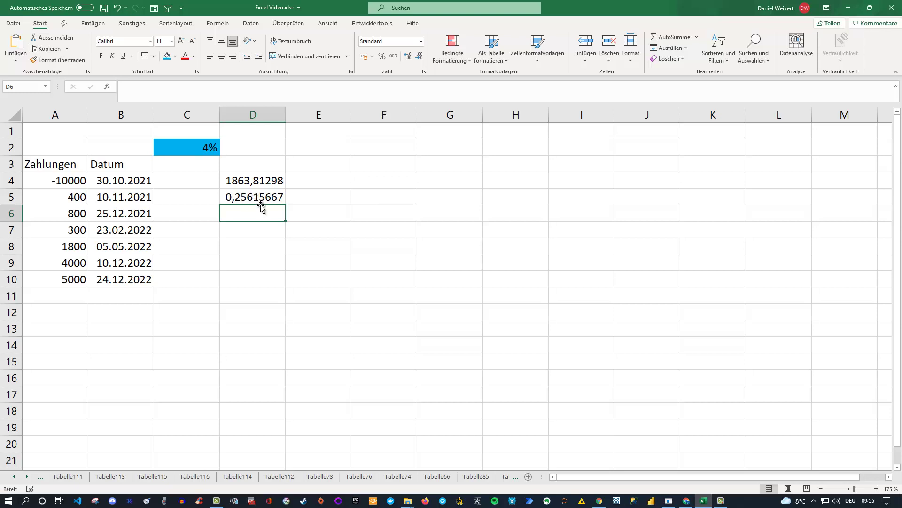
Copy the rate from D5 and paste it into D2 as a value only
{"action": "left_click", "coordinate": [255, 196]}
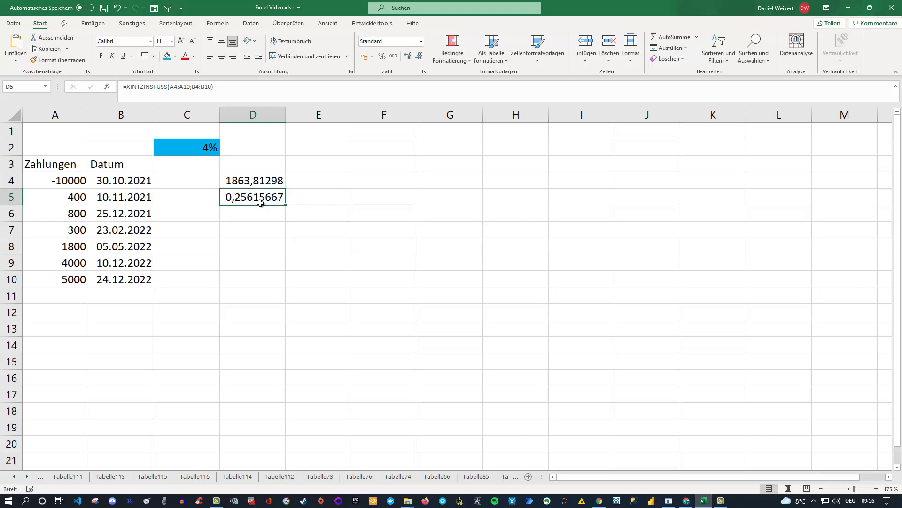
{"action": "key", "text": "ctrl+c"}
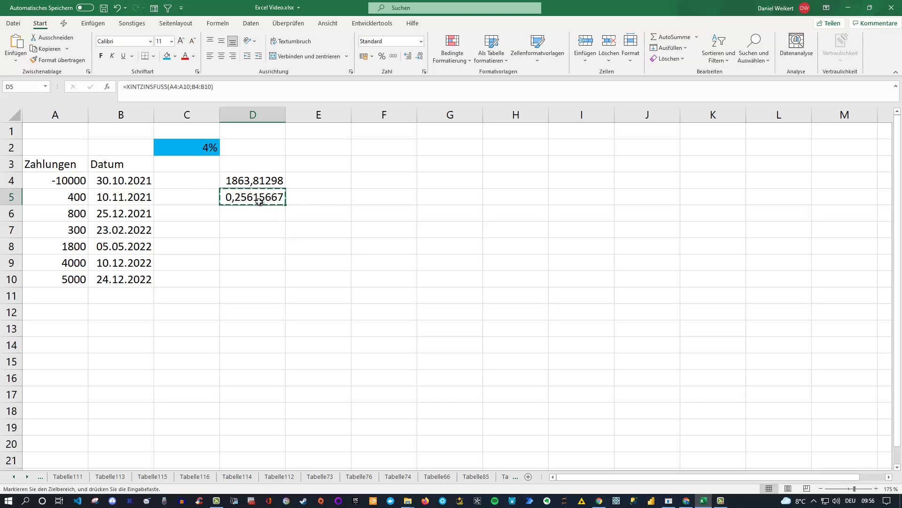
{"action": "left_click", "coordinate": [252, 148]}
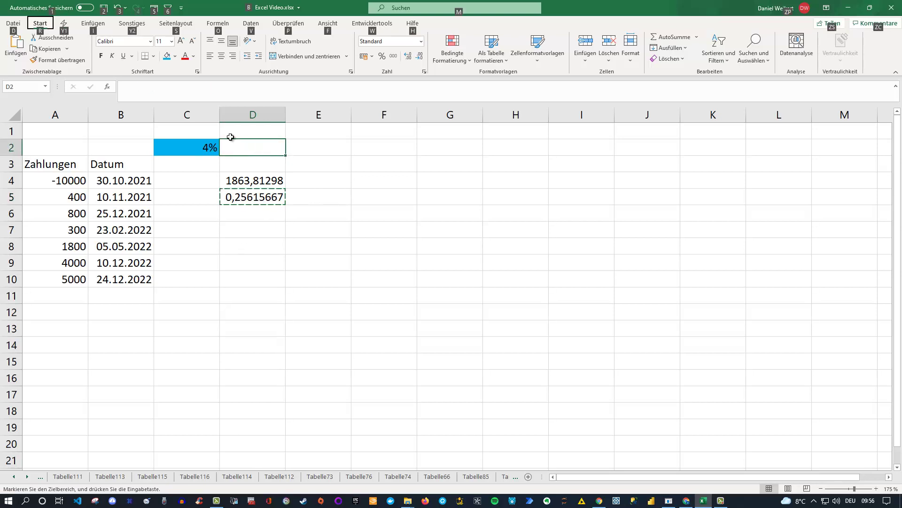
{"action": "left_click", "coordinate": [17, 58]}
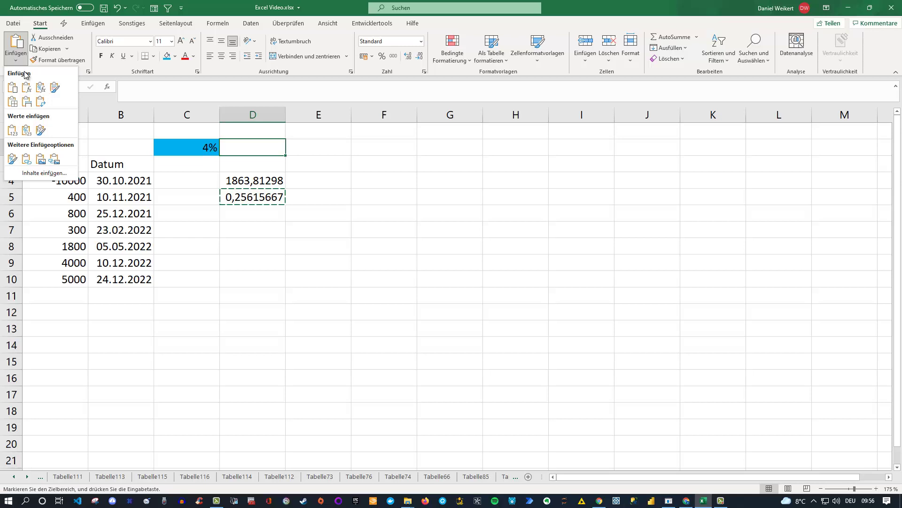
{"action": "left_click", "coordinate": [12, 130]}
Dismiss the Evernote notification and format D2 as a percentage showing 26%
{"action": "left_click", "coordinate": [881, 443]}
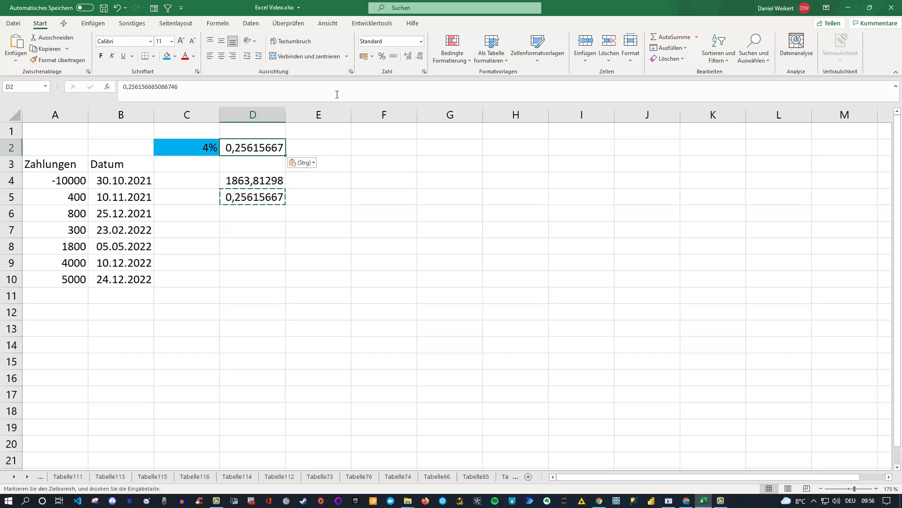
{"action": "left_click", "coordinate": [381, 56]}
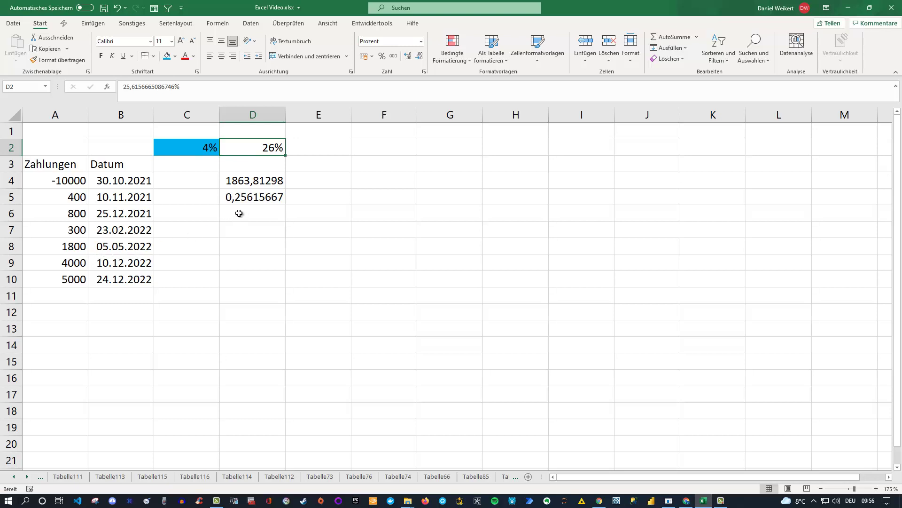
{"action": "left_click", "coordinate": [268, 214]}
Enter =XKAPITALWERT(D2;A4:A10;B4:B10) in D6, giving nearly zero (3,59851E-05)
{"action": "type", "text": "=N"}
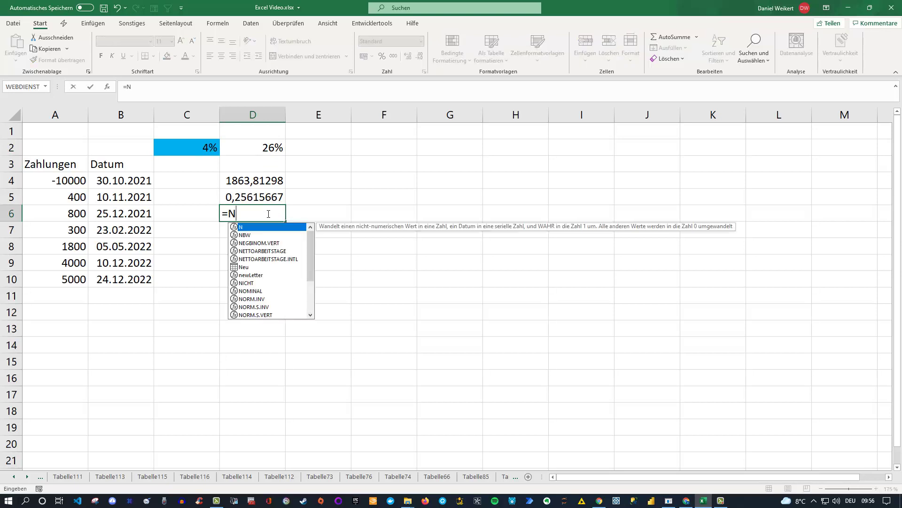
{"action": "key", "text": "BackSpace"}
{"action": "type", "text": "XK"}
{"action": "key", "text": "Tab"}
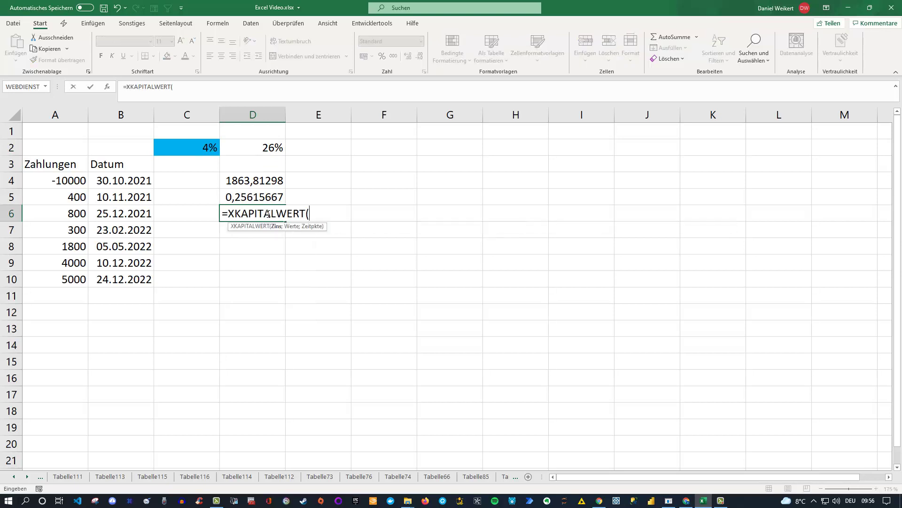
{"action": "left_click", "coordinate": [262, 150]}
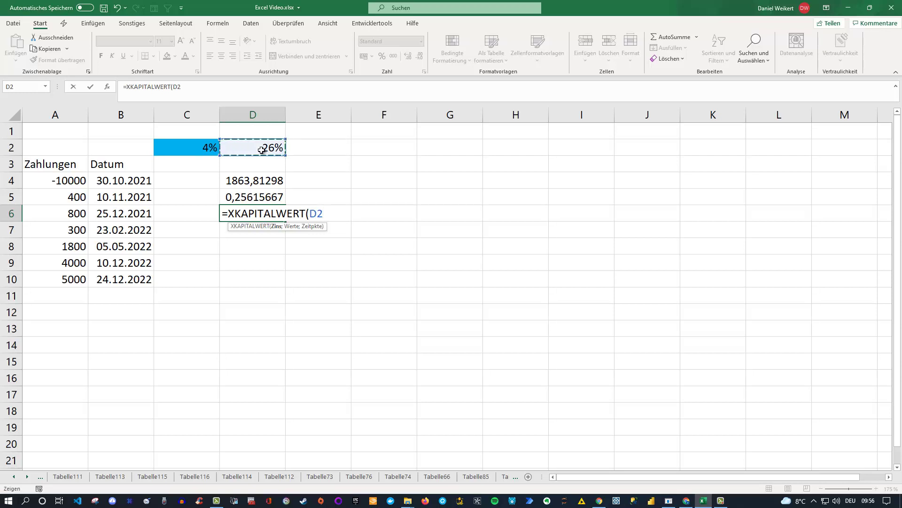
{"action": "type", "text": ";"}
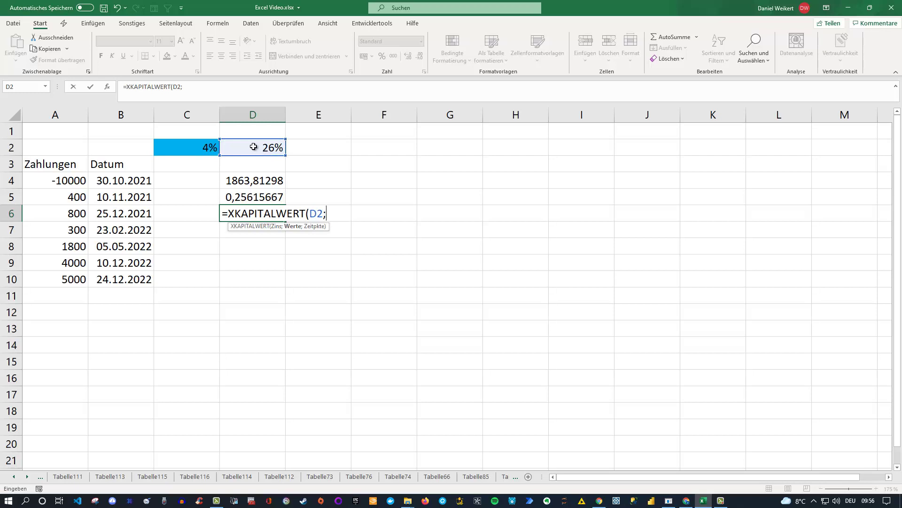
{"action": "mouse_move", "coordinate": [63, 181]}
{"action": "left_mouse_down"}
{"action": "mouse_move", "coordinate": [73, 249]}
{"action": "mouse_move", "coordinate": [65, 272]}
{"action": "left_mouse_up"}
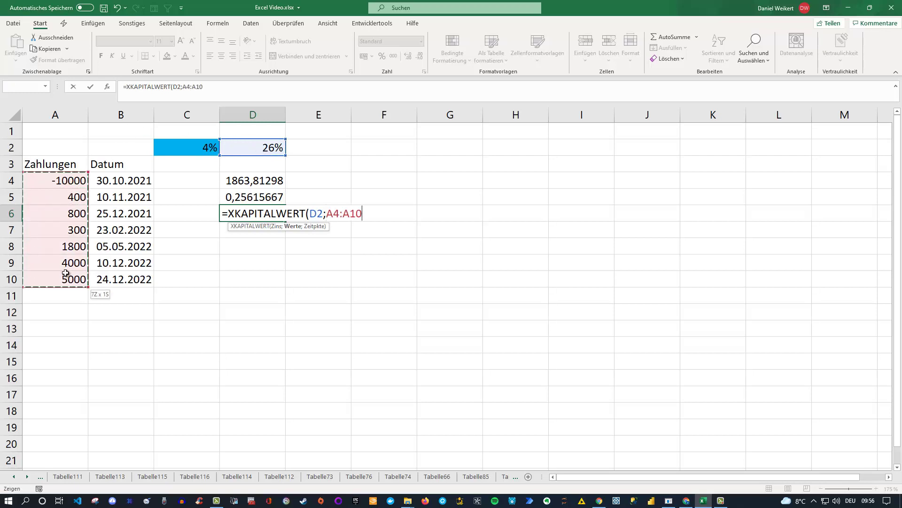
{"action": "type", "text": ";"}
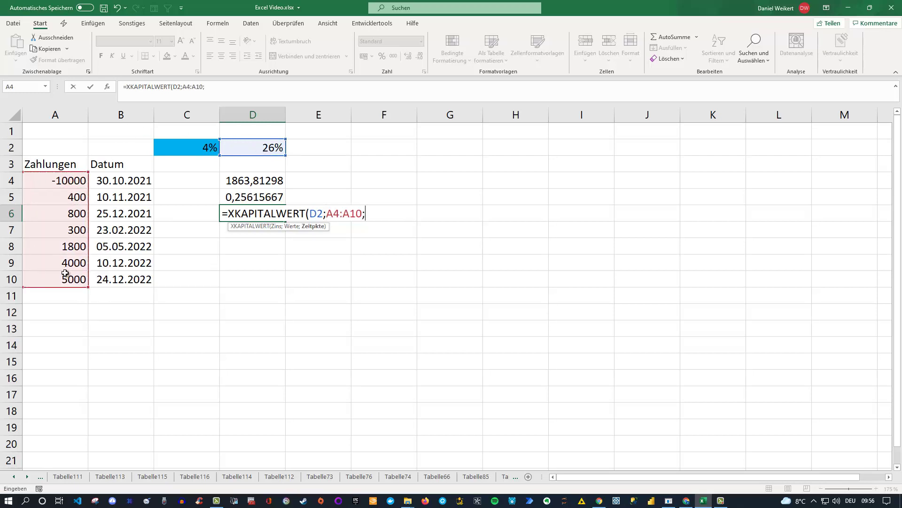
{"action": "left_click_drag", "start_coordinate": [124, 181], "coordinate": [120, 273]}
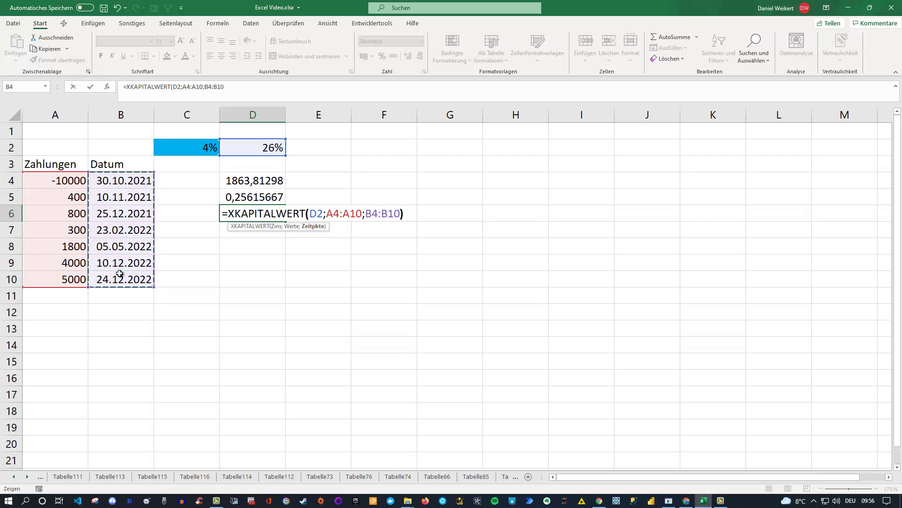
{"action": "type", "text": ")"}
{"action": "key", "text": "Return"}
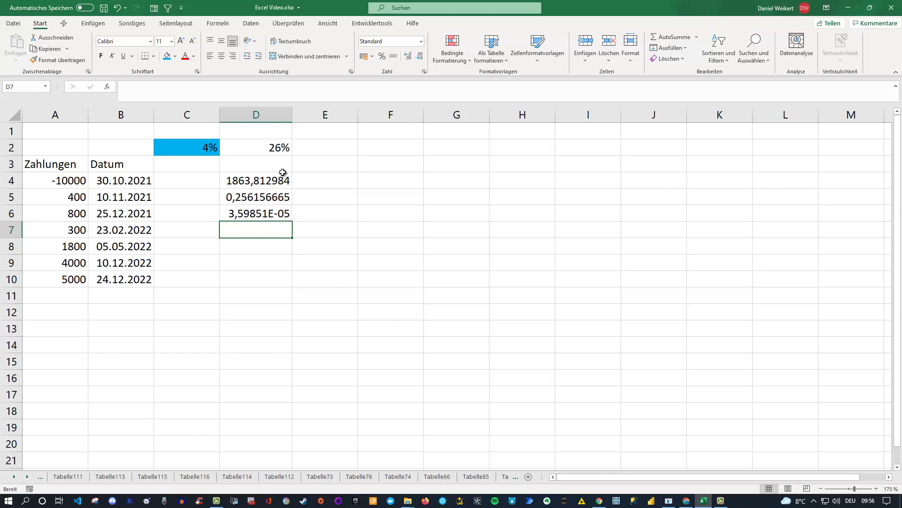
{"action": "key", "text": "Up"}
{"action": "key", "text": "Up"}
{"action": "key", "text": "Up"}
{"action": "key", "text": "Up"}
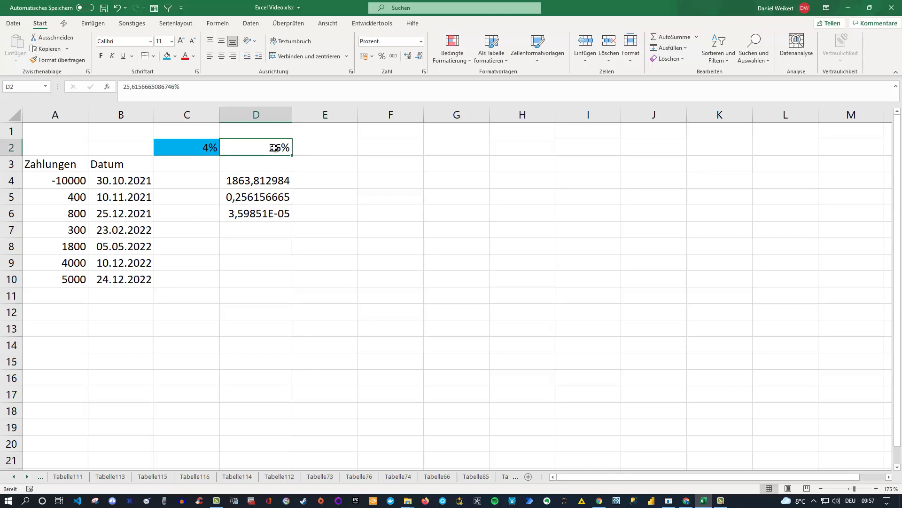
Review D6, D2's 26%, the column A payments and C2's 4%, then edit D4's formula
{"action": "left_click", "coordinate": [265, 213]}
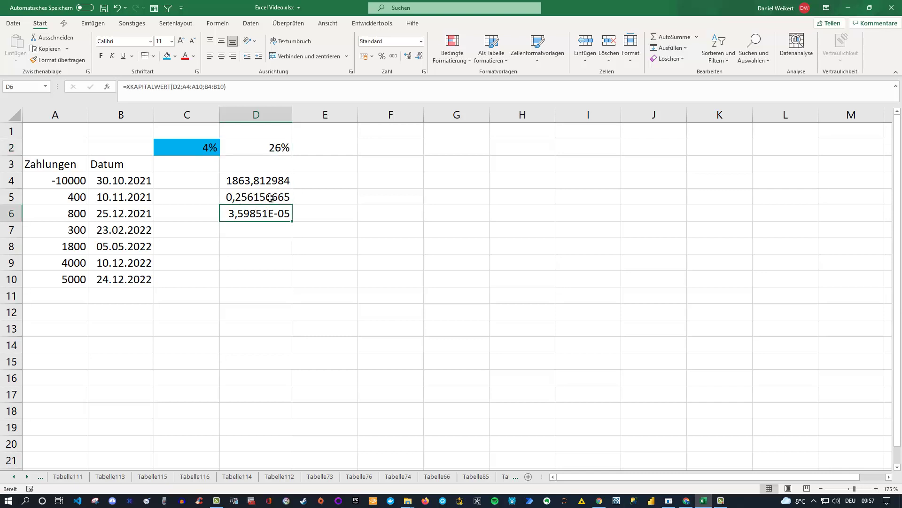
{"action": "left_click", "coordinate": [270, 148]}
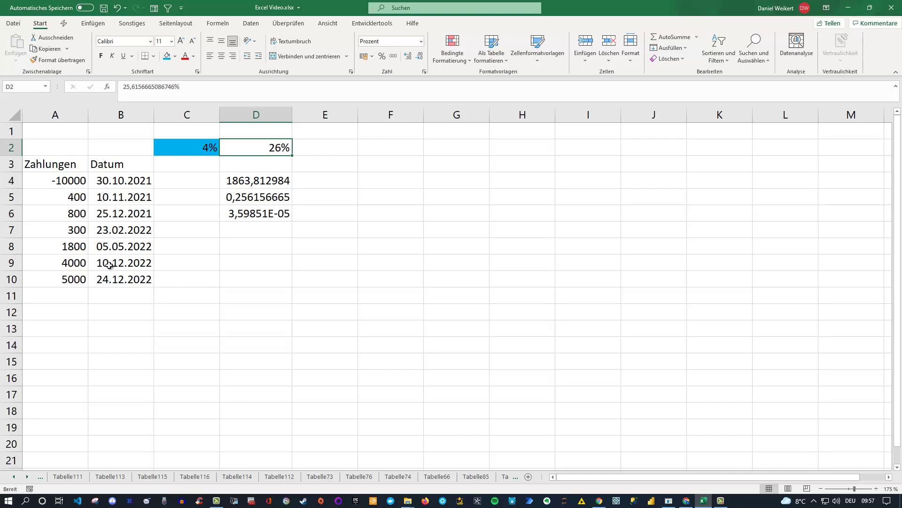
{"action": "left_click", "coordinate": [70, 181]}
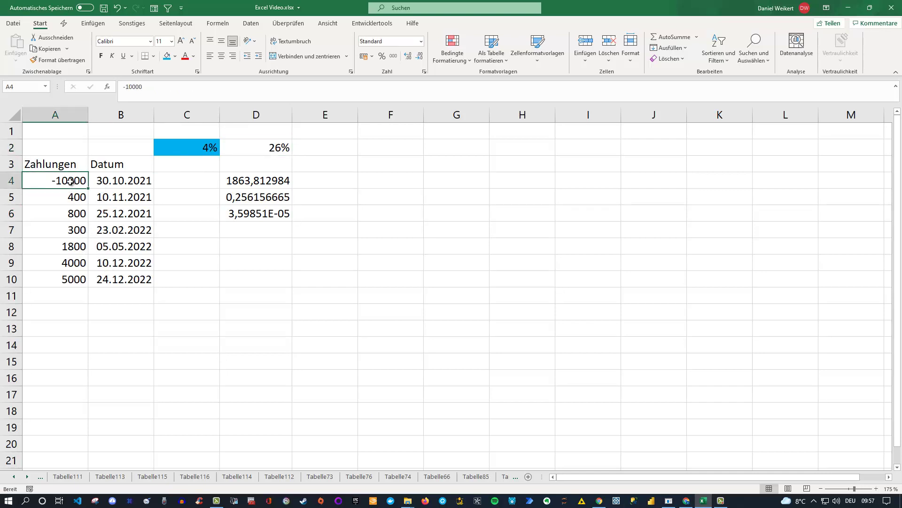
{"action": "left_click_drag", "start_coordinate": [66, 199], "coordinate": [64, 275]}
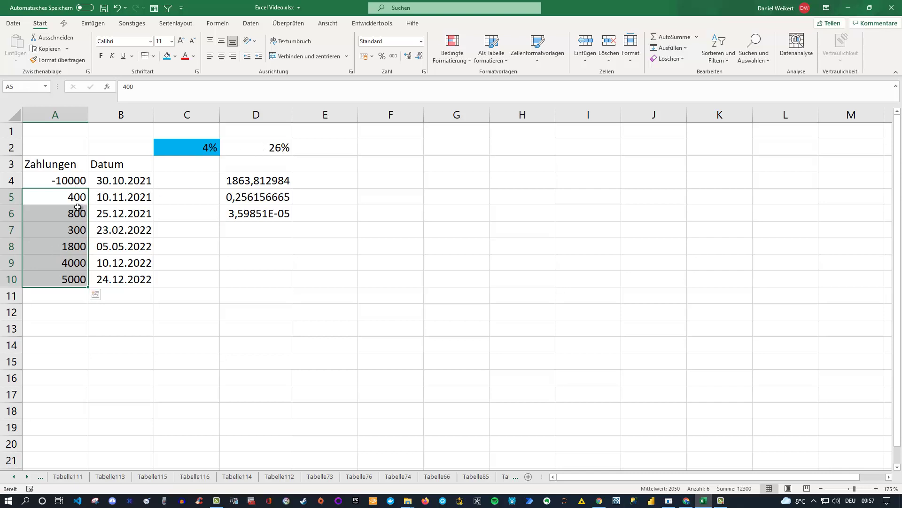
{"action": "left_click", "coordinate": [194, 148]}
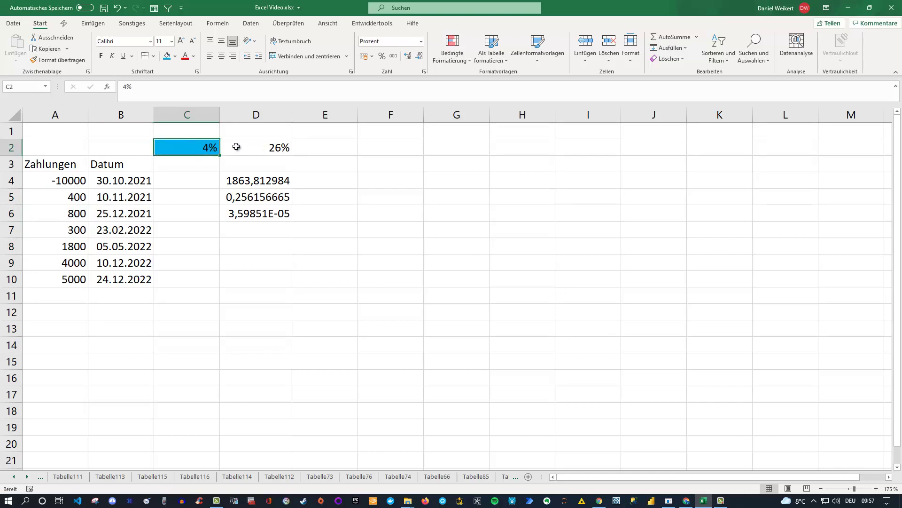
{"action": "left_click", "coordinate": [248, 180]}
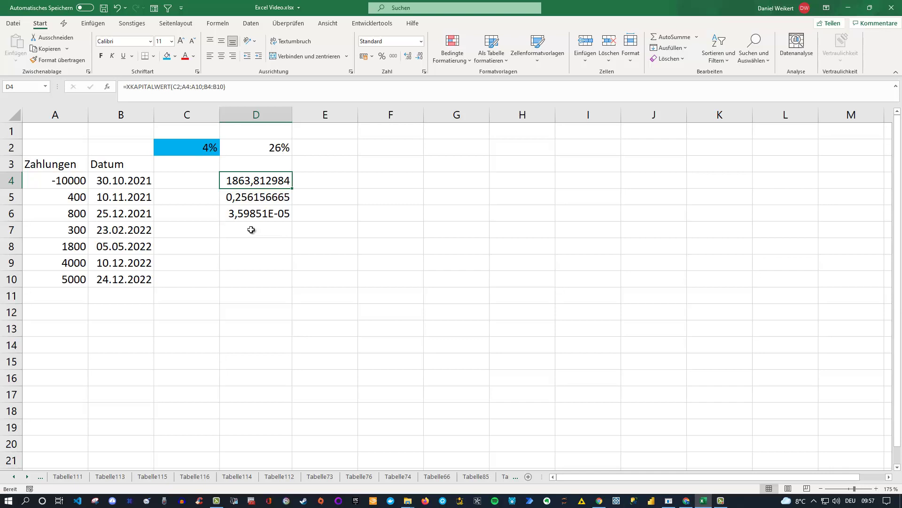
{"action": "double_click", "coordinate": [250, 182]}
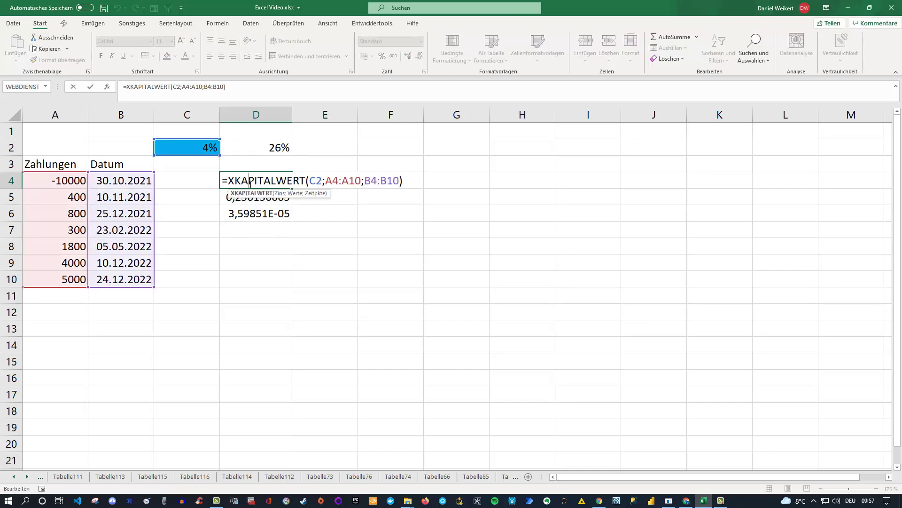